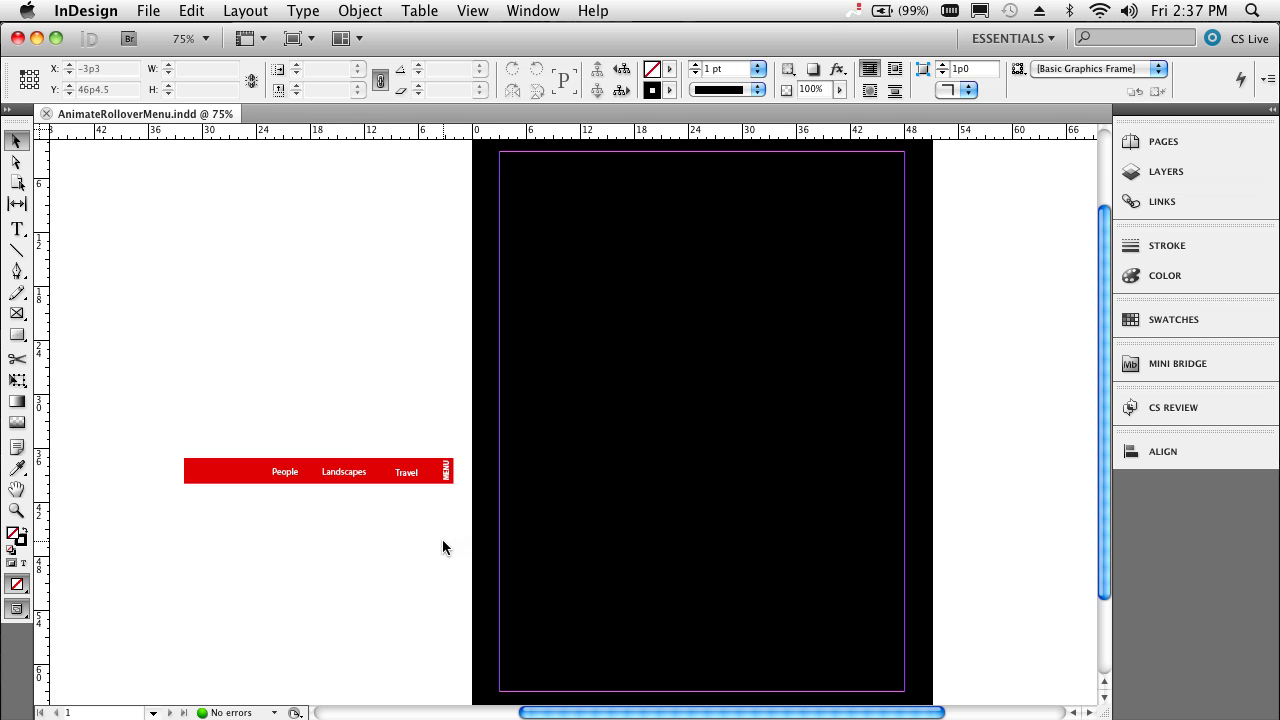
# Zoom the AnimateRolloverMenu.indd view to 100% with Cmd+1.
pyautogui.press('super+equal')
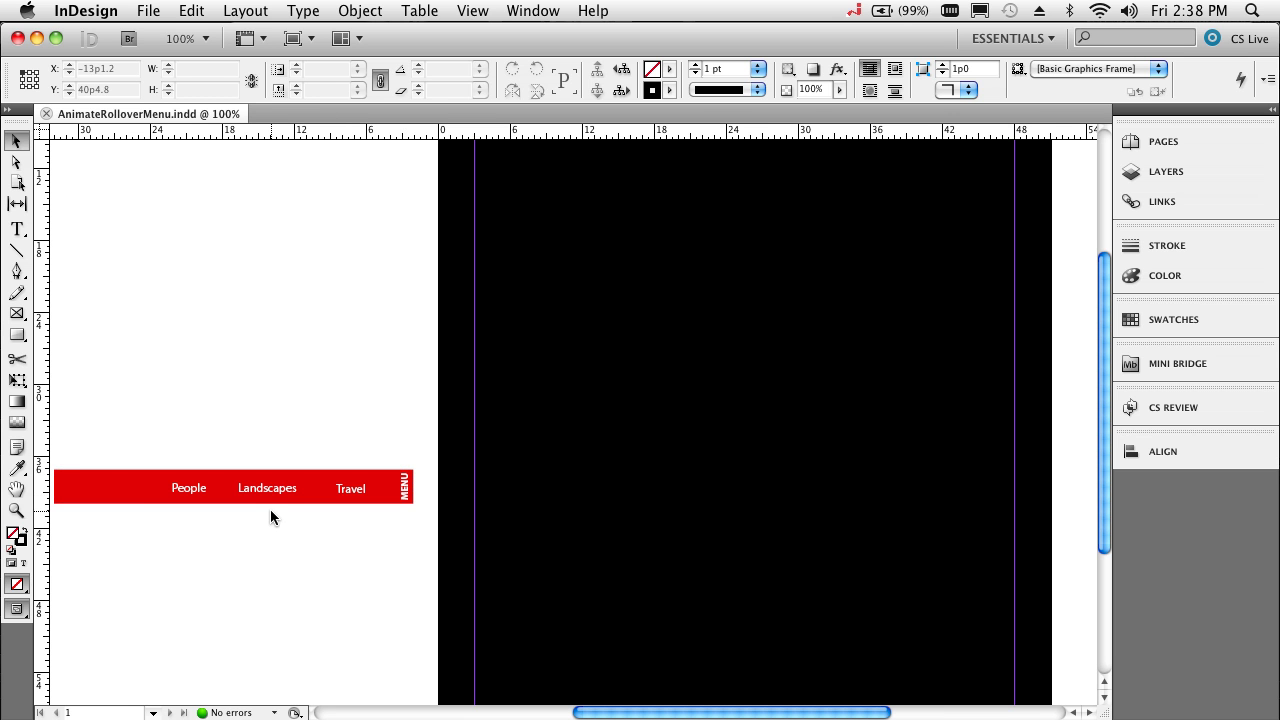
# Drag the red menu bar from the pasteboard onto the black page's left edge.
pyautogui.click(145, 495)
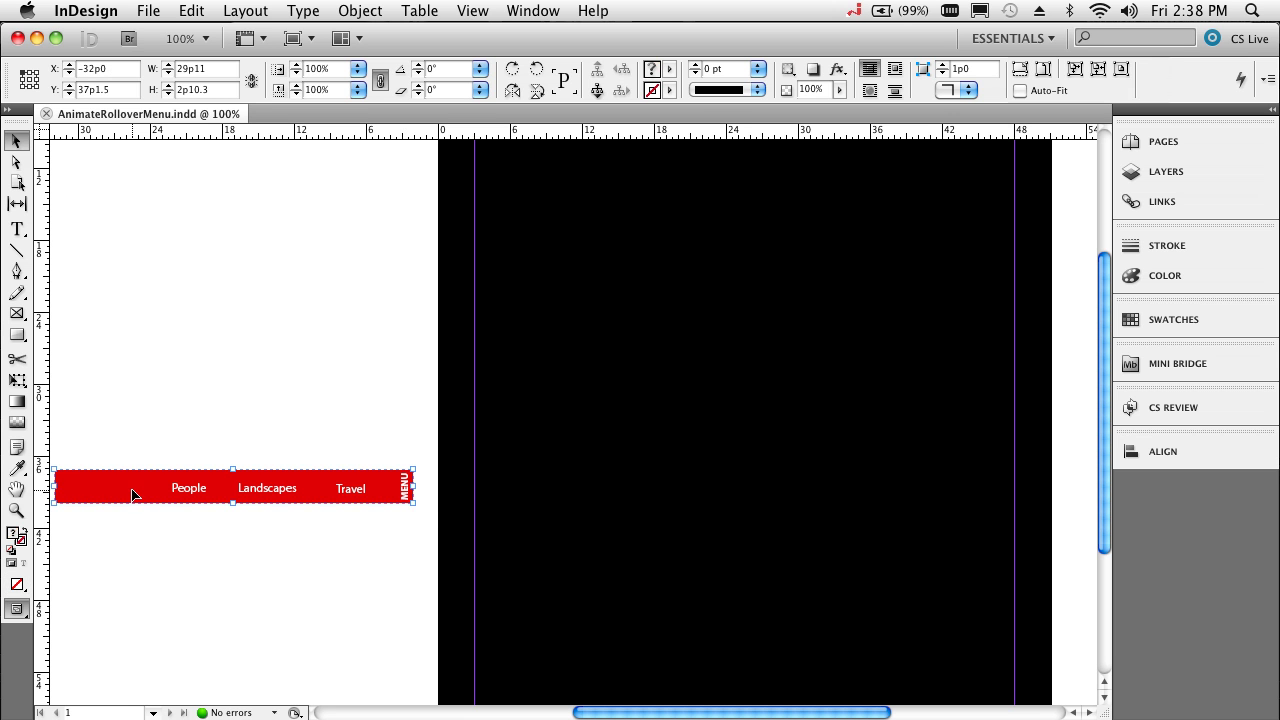
pyautogui.moveTo(138, 496); pyautogui.dragTo(434, 533)
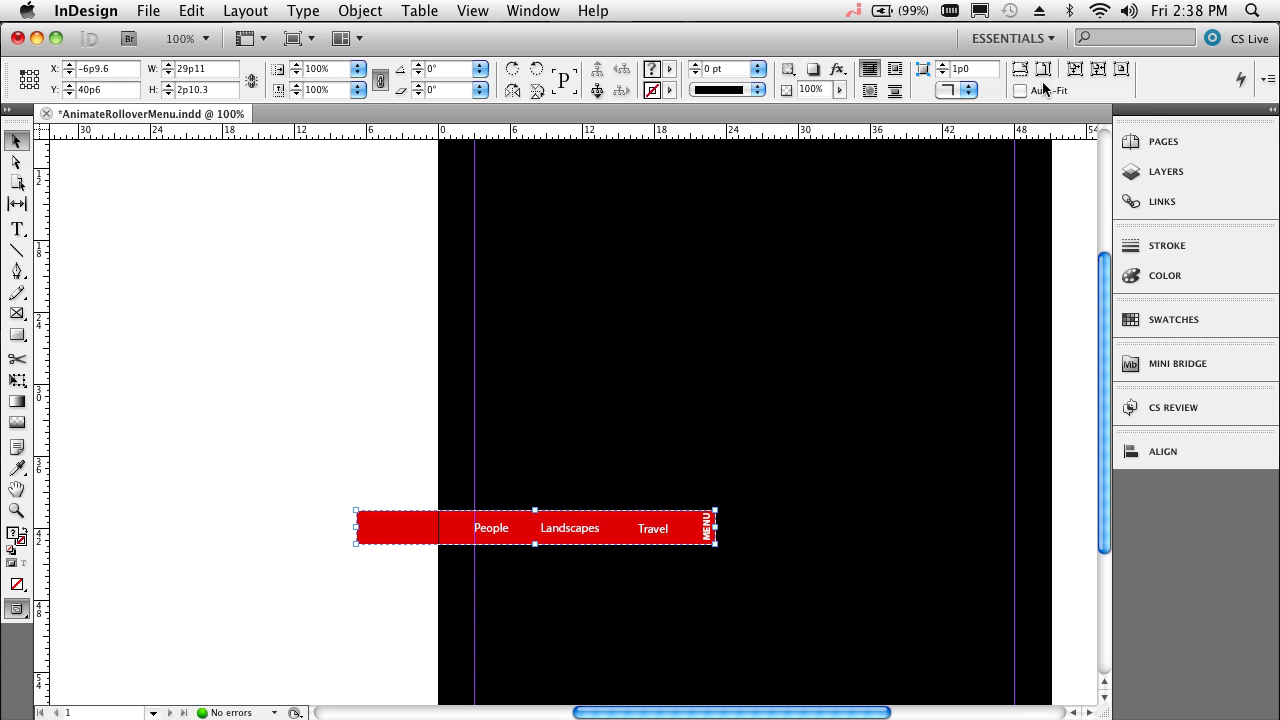
# Switch to the Interactive workspace and rename the animation from Nav Bar to Nav_Bar.
pyautogui.click(1052, 39)
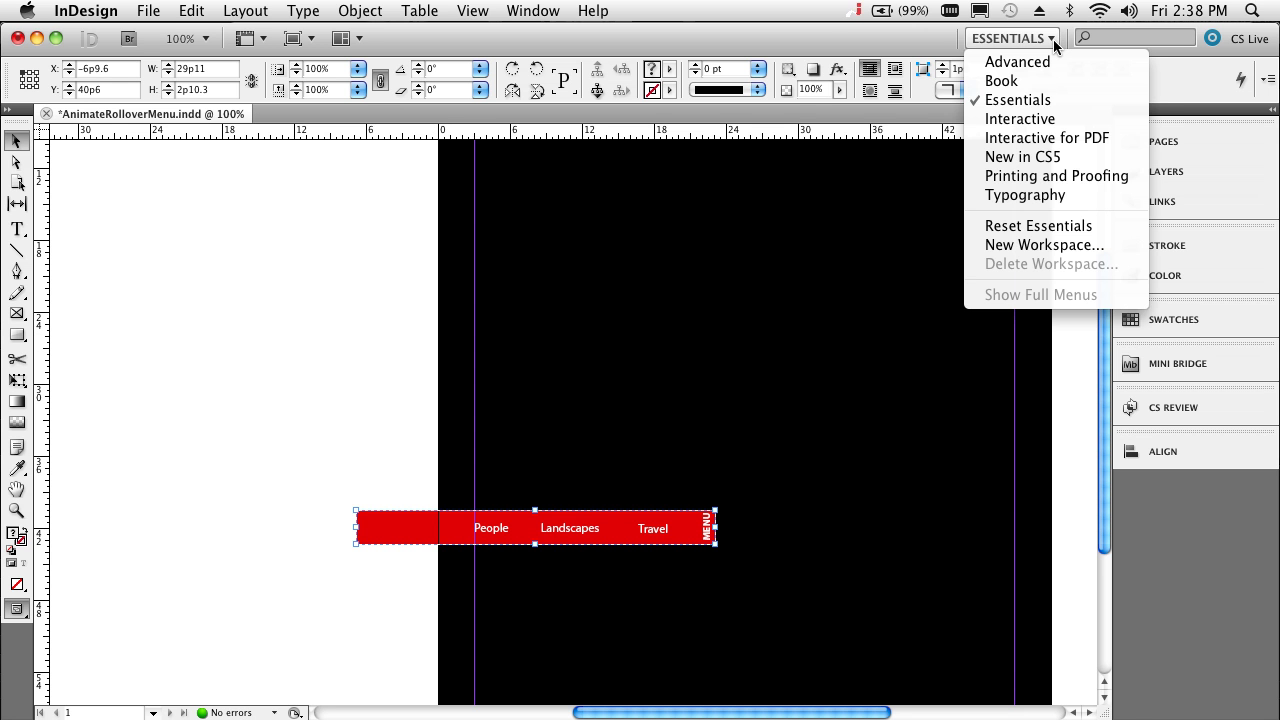
pyautogui.click(1051, 118)
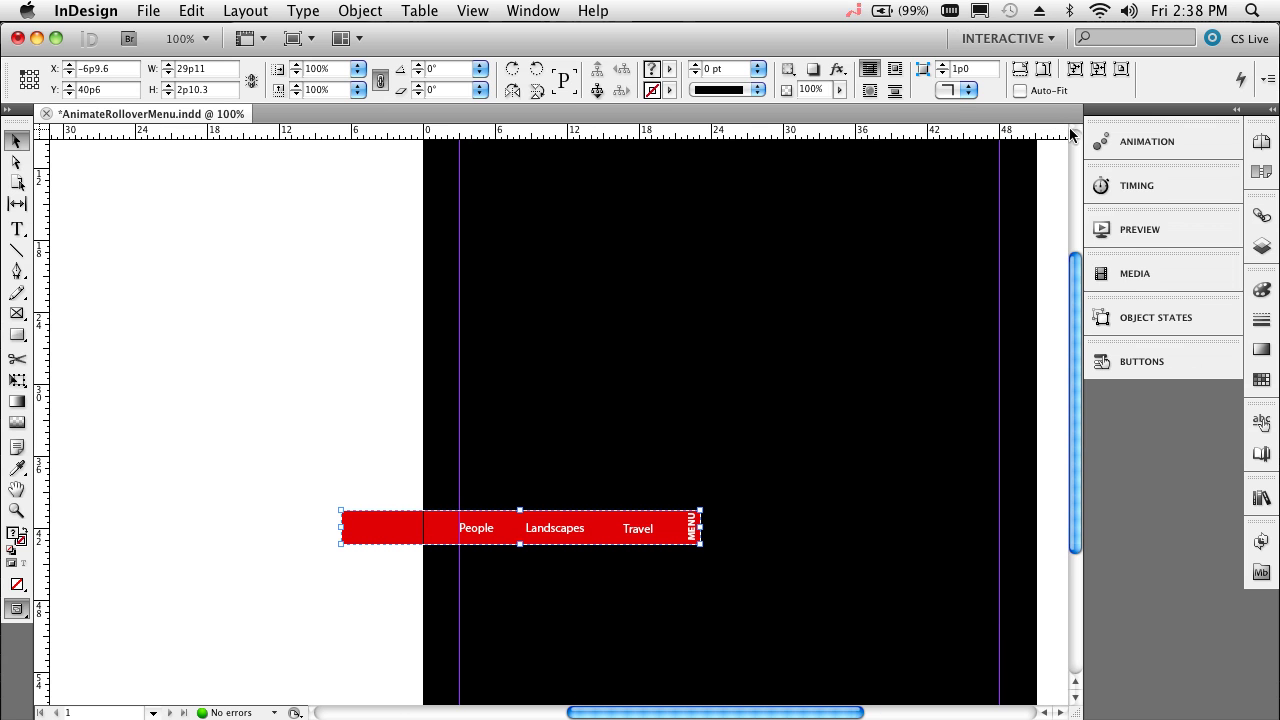
pyautogui.click(1151, 145)
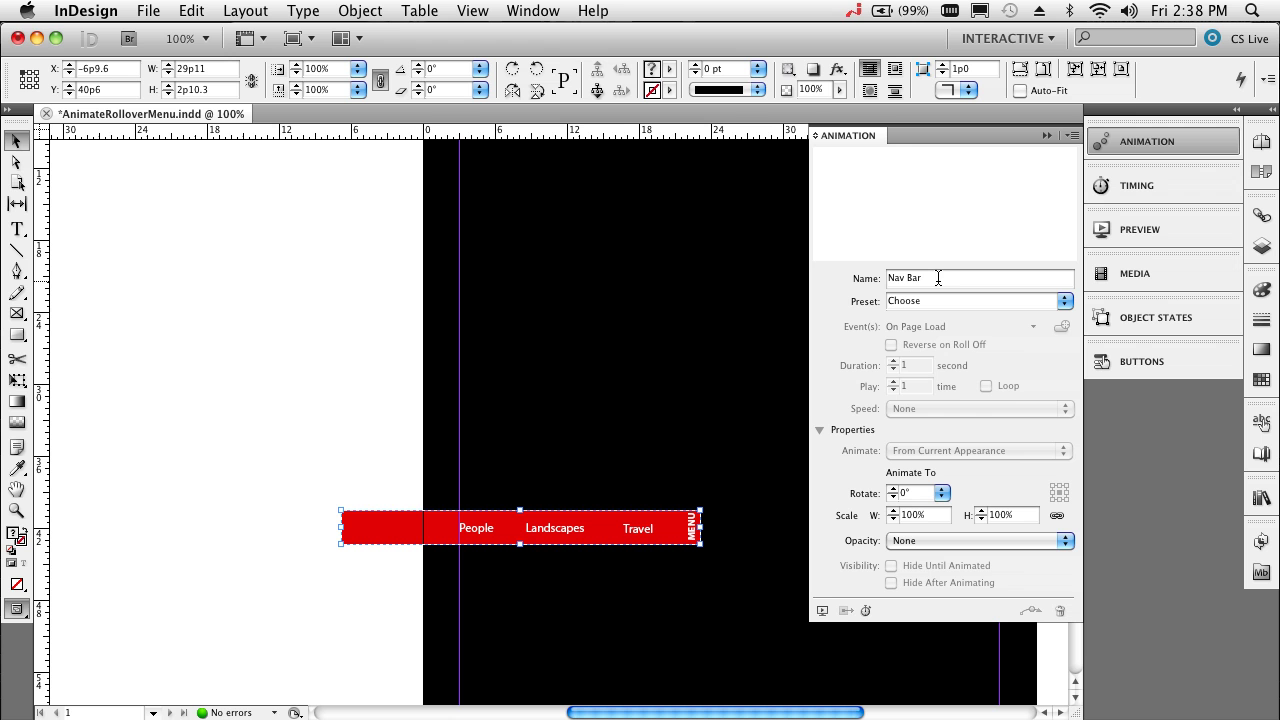
pyautogui.moveTo(936, 278); pyautogui.dragTo(878, 285)
pyautogui.press('Right')
pyautogui.press('Left')
pyautogui.press('Left')
pyautogui.press('Left')
pyautogui.press('BackSpace')
pyautogui.write('_')
# Apply the Fly in from Left preset to the Nav_Bar animation.
pyautogui.click(1062, 305)
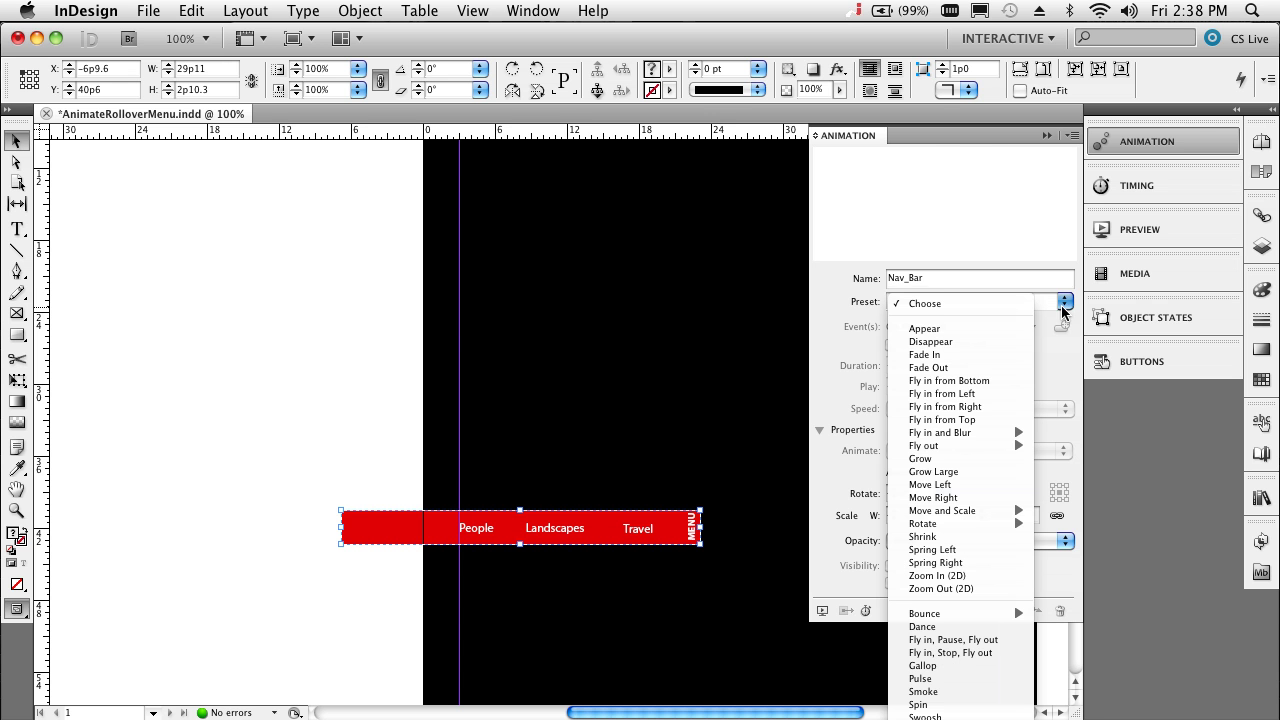
pyautogui.click(1012, 401)
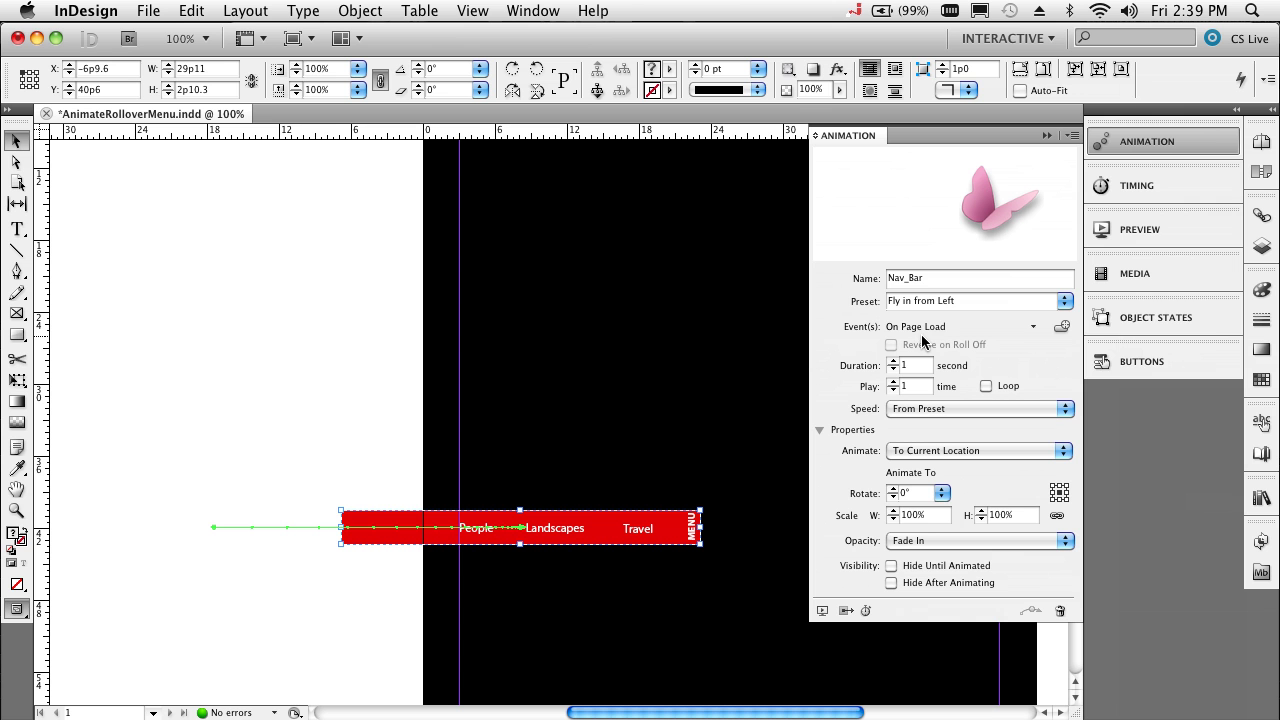
# Replace the On Page Load trigger with On Roll Over (Self) and enable Reverse on Roll Off.
pyautogui.click(1032, 327)
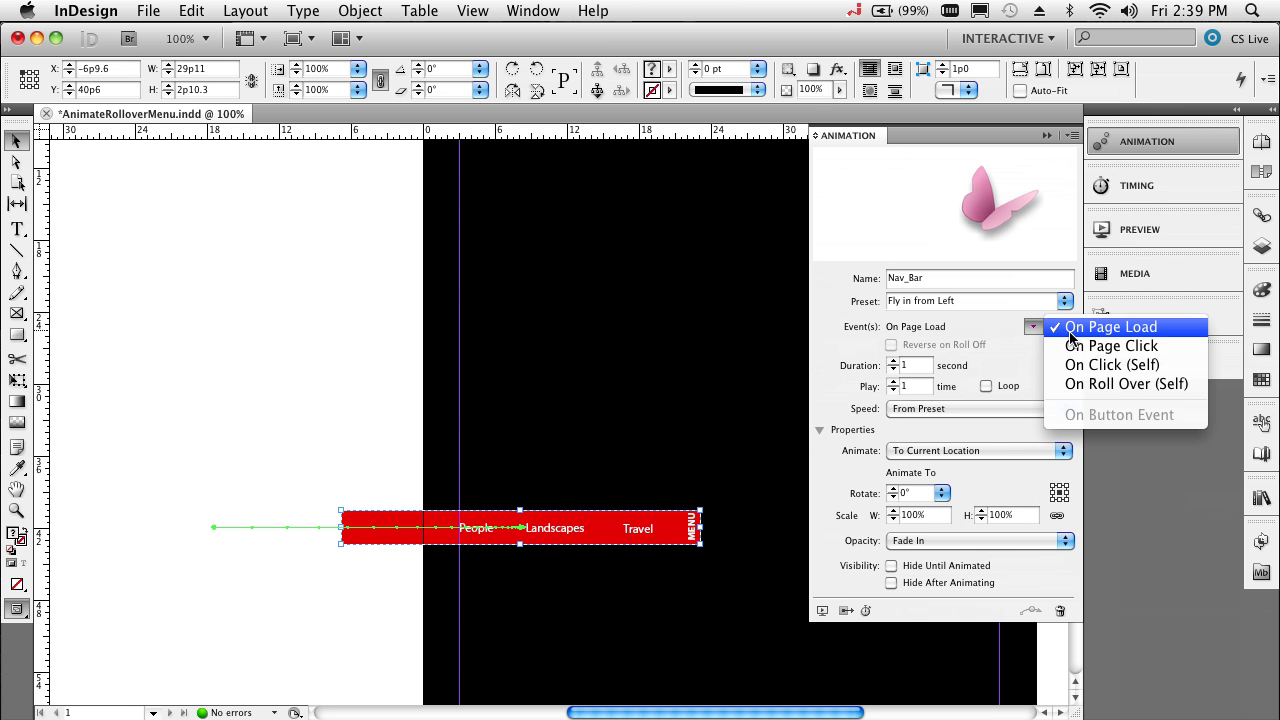
pyautogui.click(1069, 335)
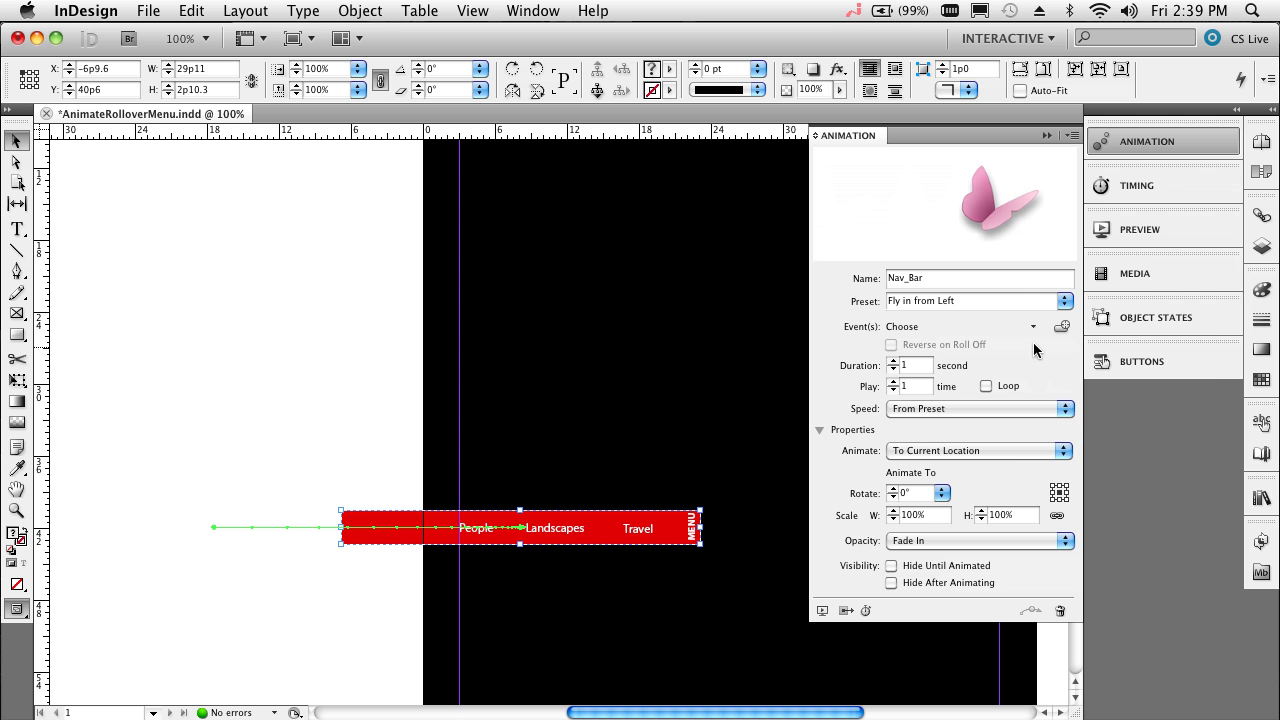
pyautogui.click(1033, 327)
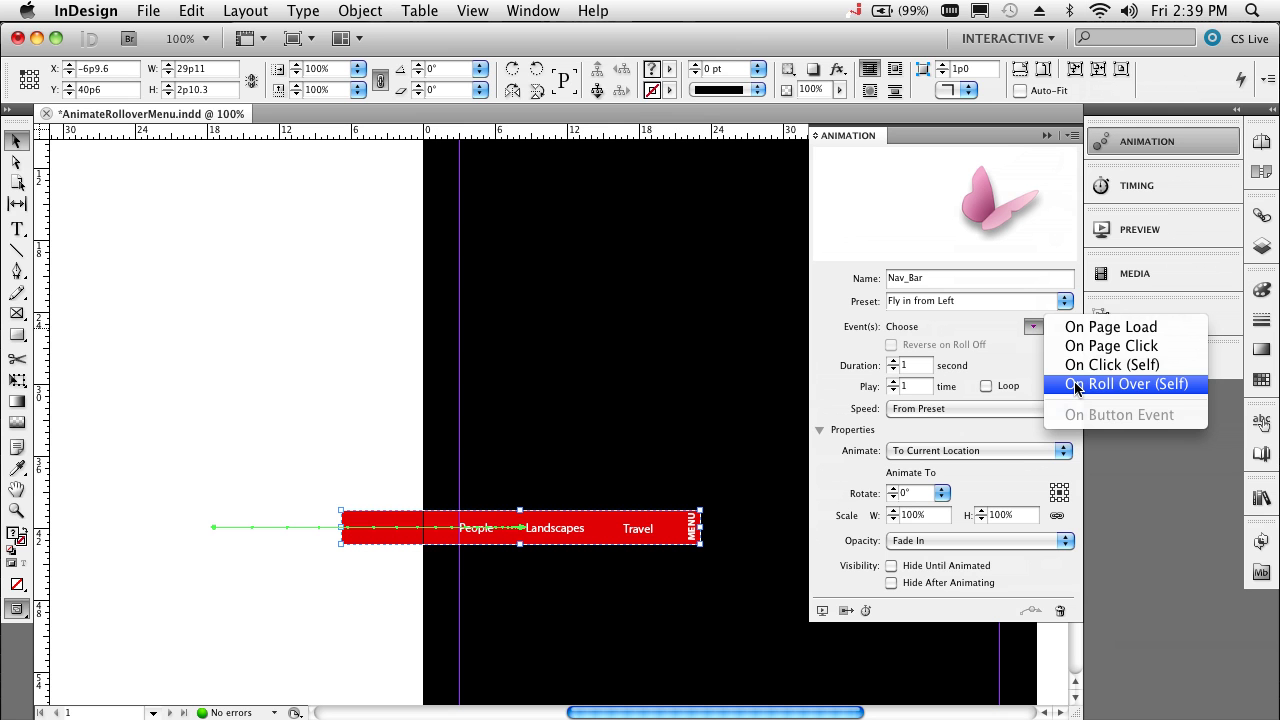
pyautogui.click(1076, 386)
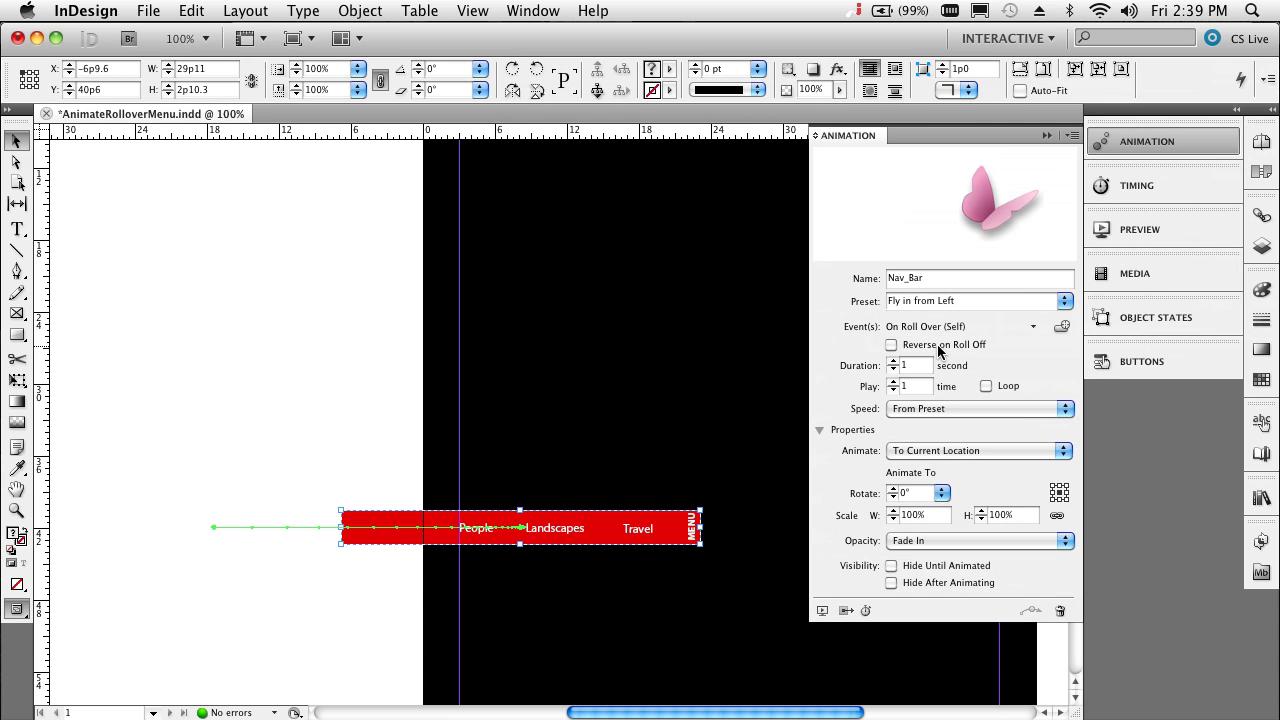
pyautogui.click(940, 335)
# Shorten the green motion path from its left end, making the preset Custom (Fly in from Left).
pyautogui.click(846, 612)
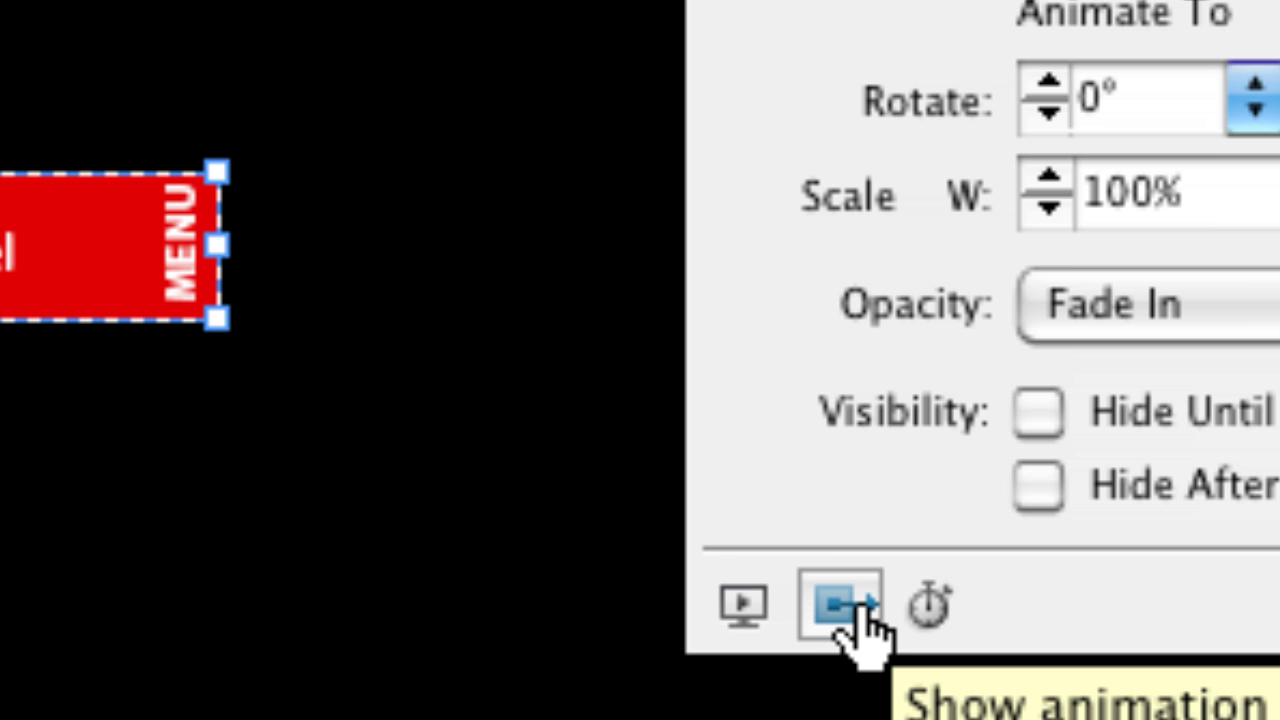
pyautogui.click(856, 612)
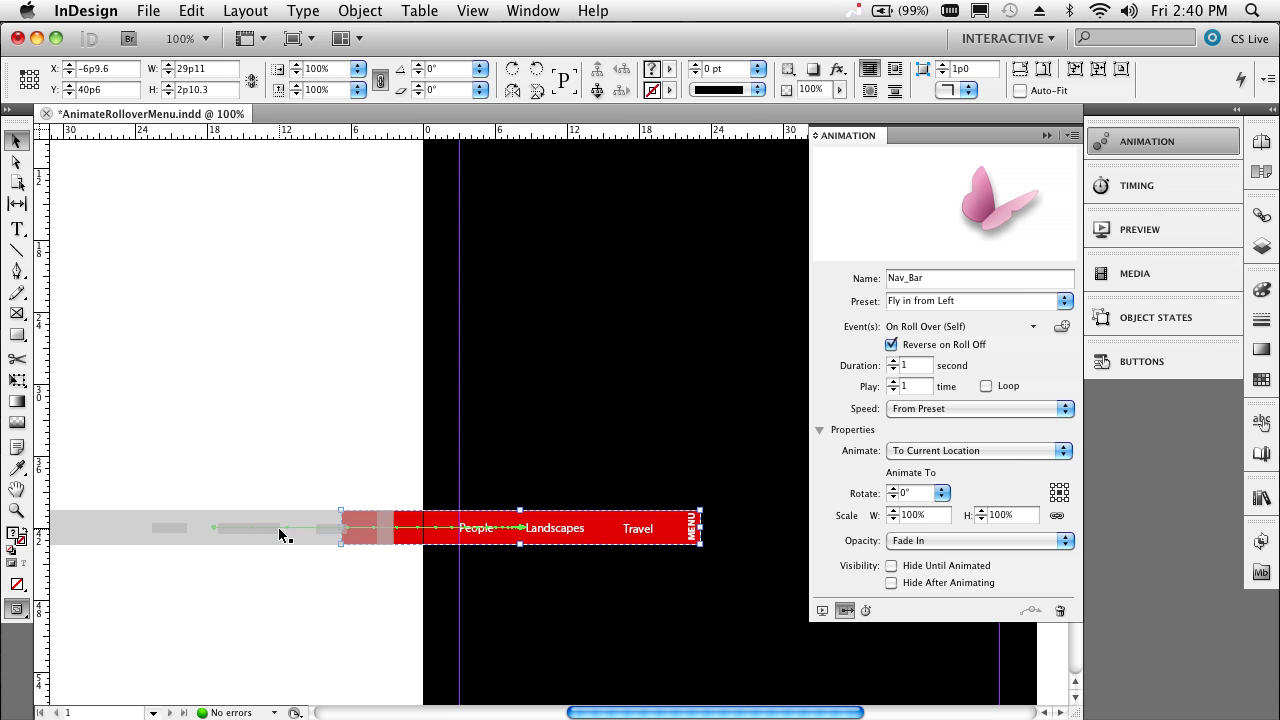
pyautogui.click(279, 528)
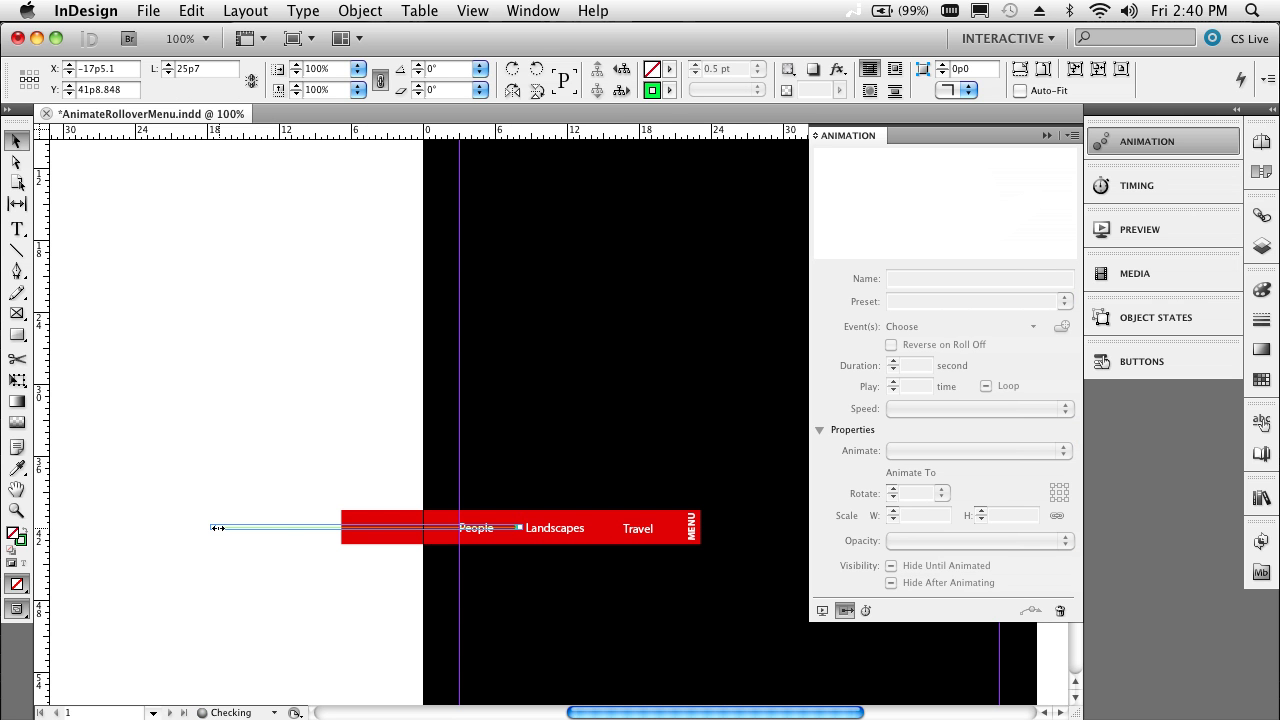
pyautogui.moveTo(217, 528); pyautogui.dragTo(281, 529)
pyautogui.click(320, 584)
pyautogui.click(353, 543)
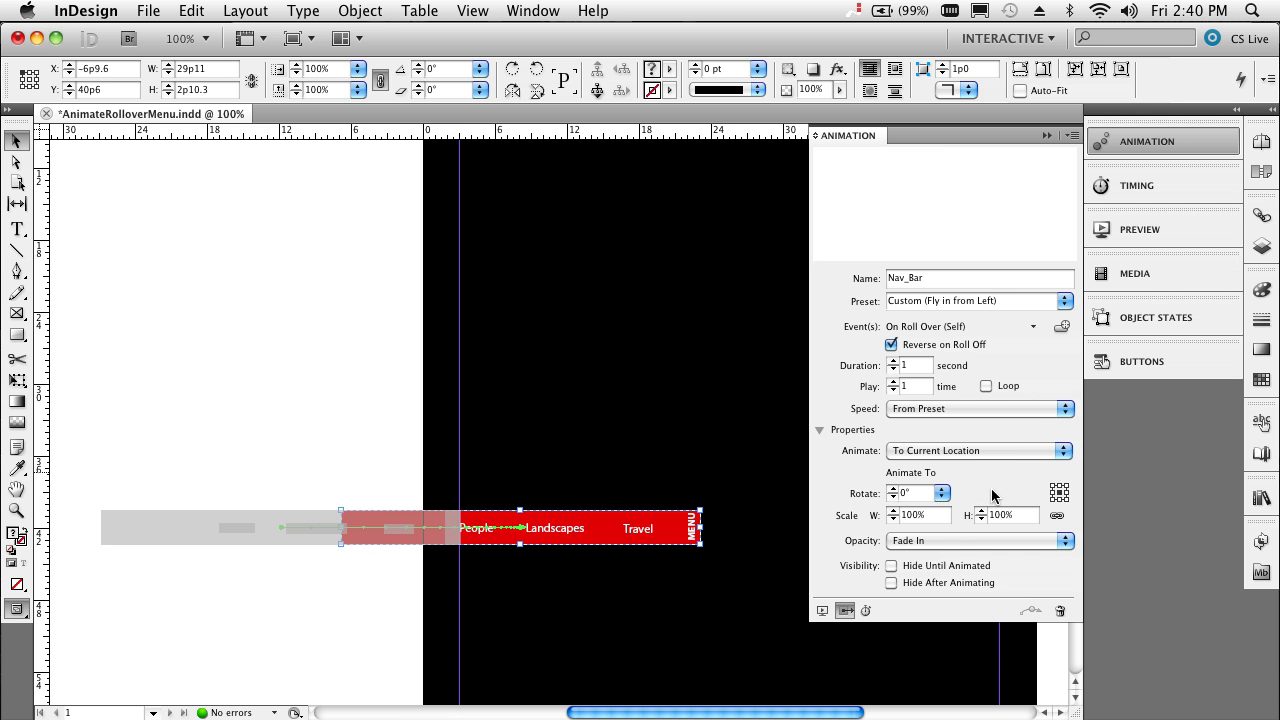
# Change the Nav_Bar Opacity setting from Fade In to None.
pyautogui.click(947, 545)
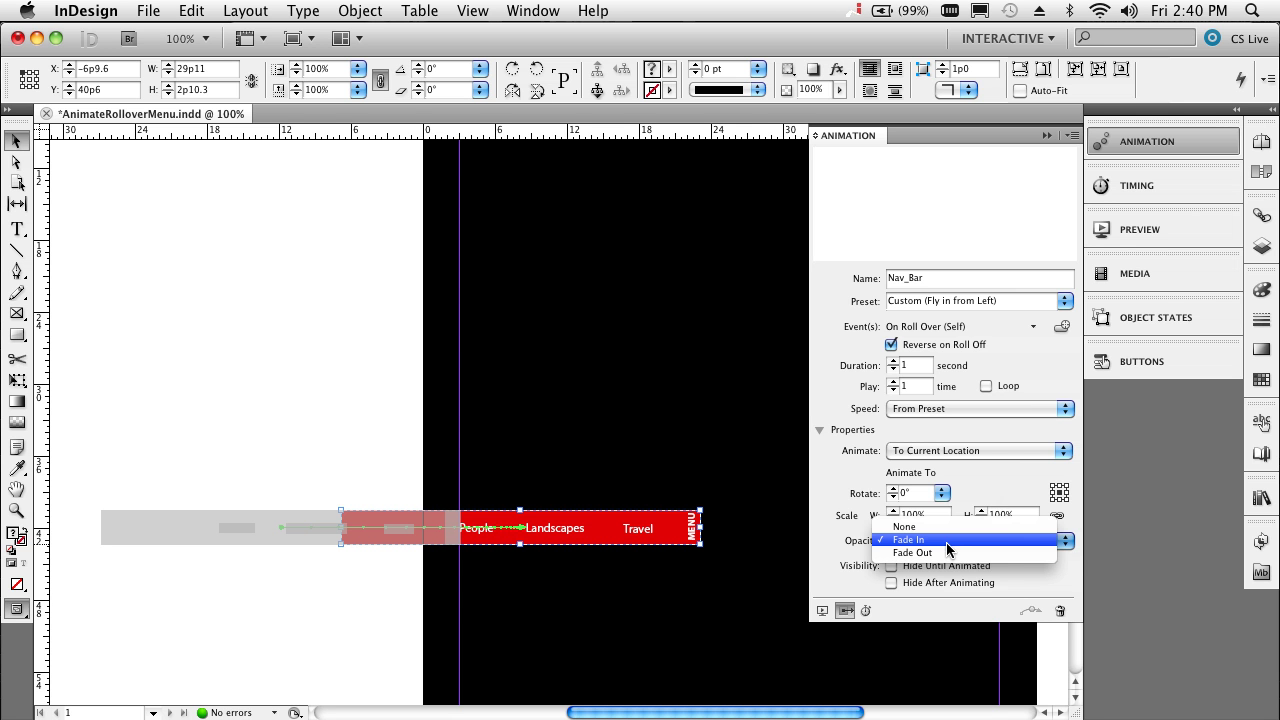
pyautogui.click(943, 529)
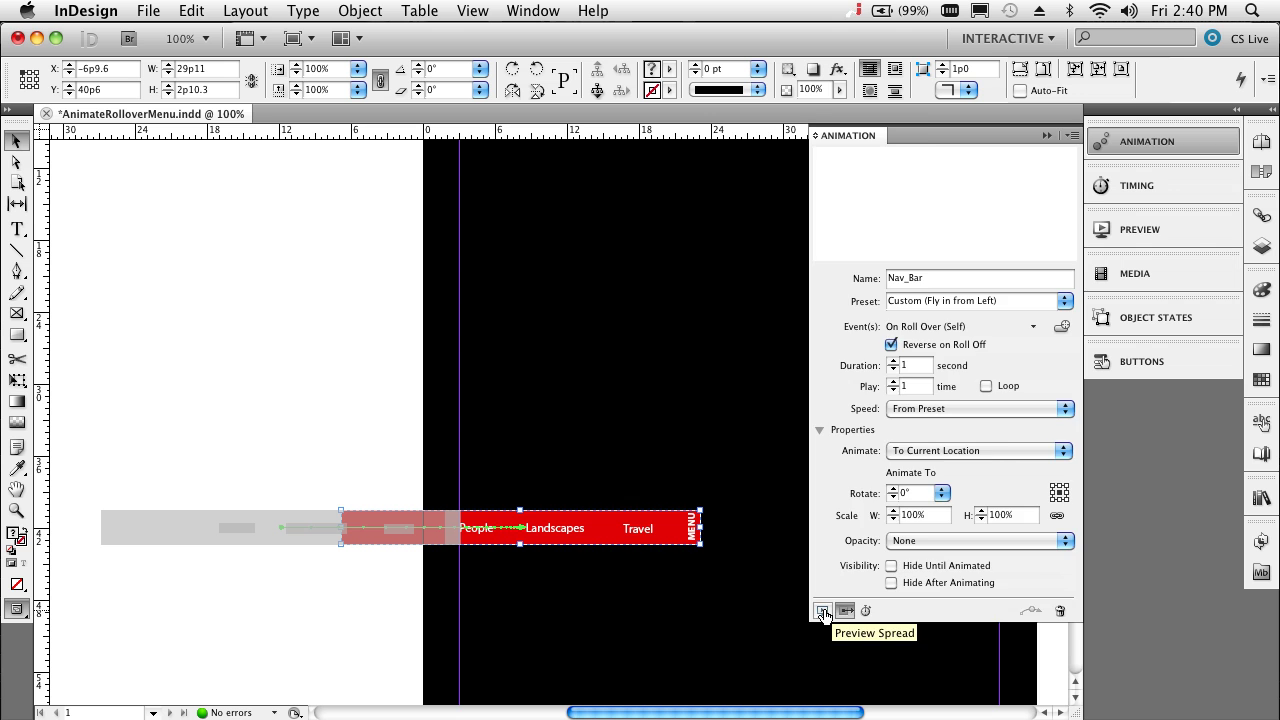
# Preview the spread in an enlarged Preview panel and test the menu's roll-over fly-in.
pyautogui.click(822, 610)
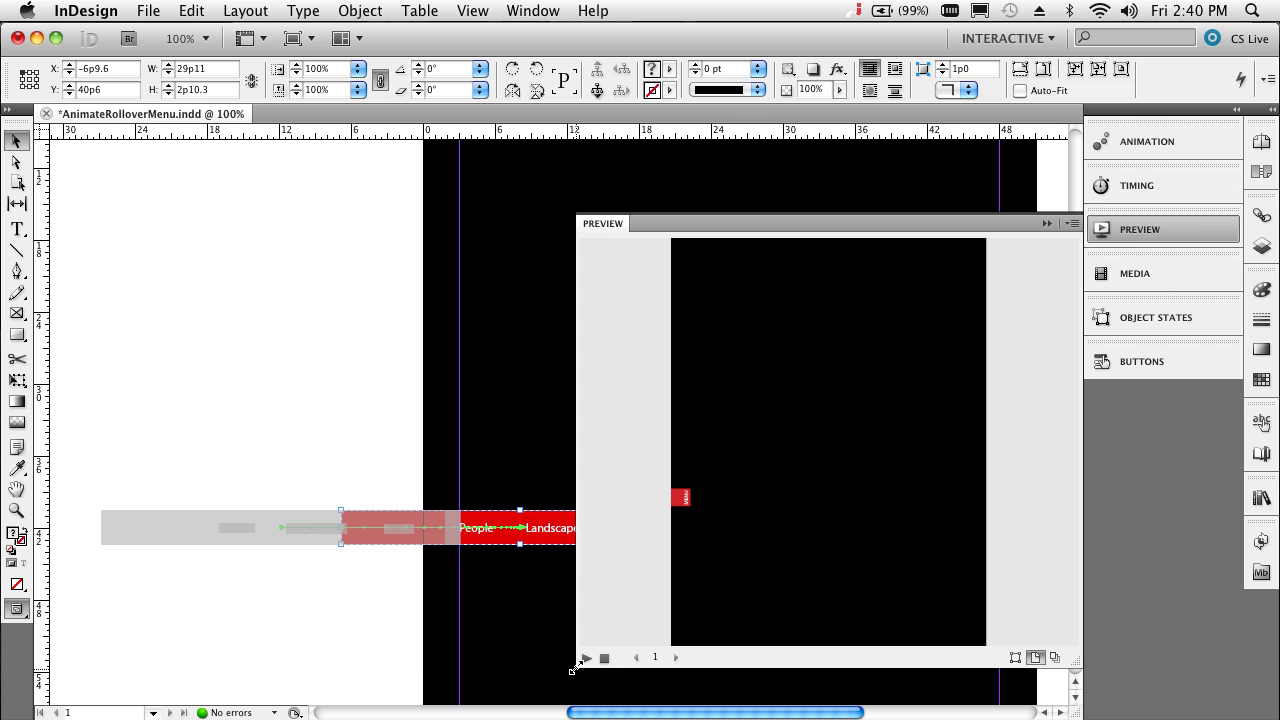
pyautogui.moveTo(573, 668); pyautogui.dragTo(358, 711)
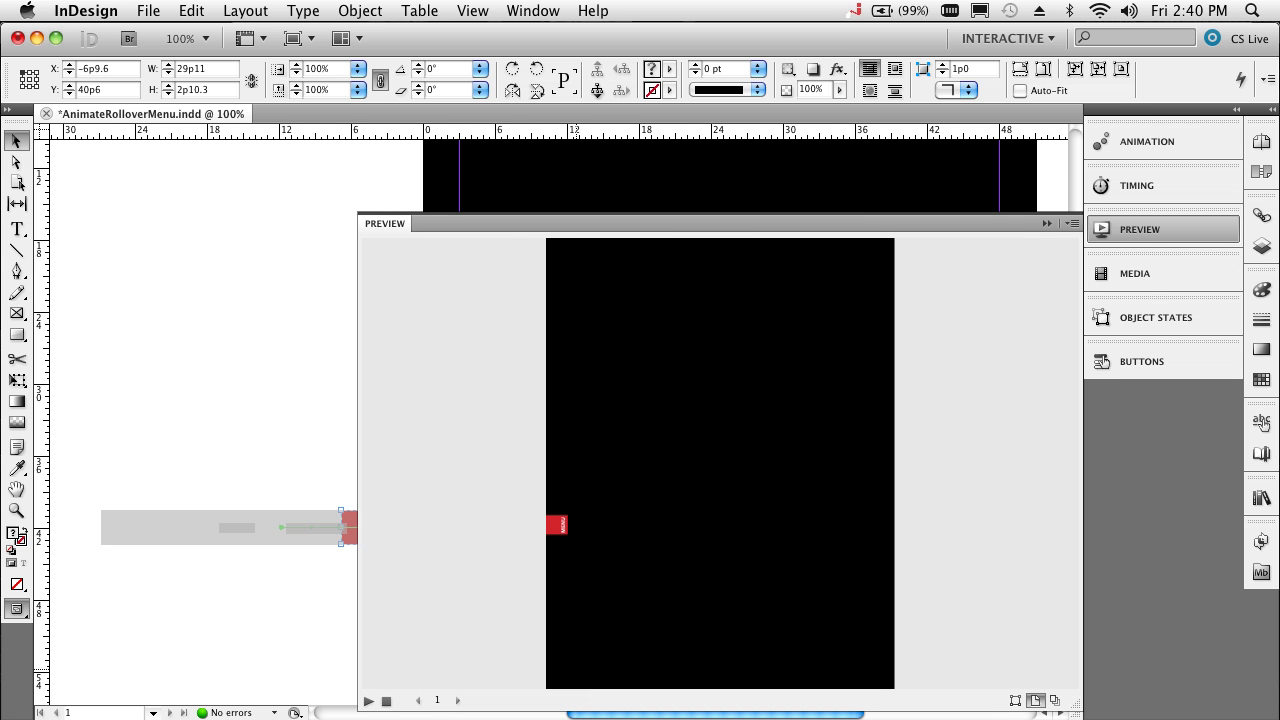
pyautogui.moveTo(563, 535)
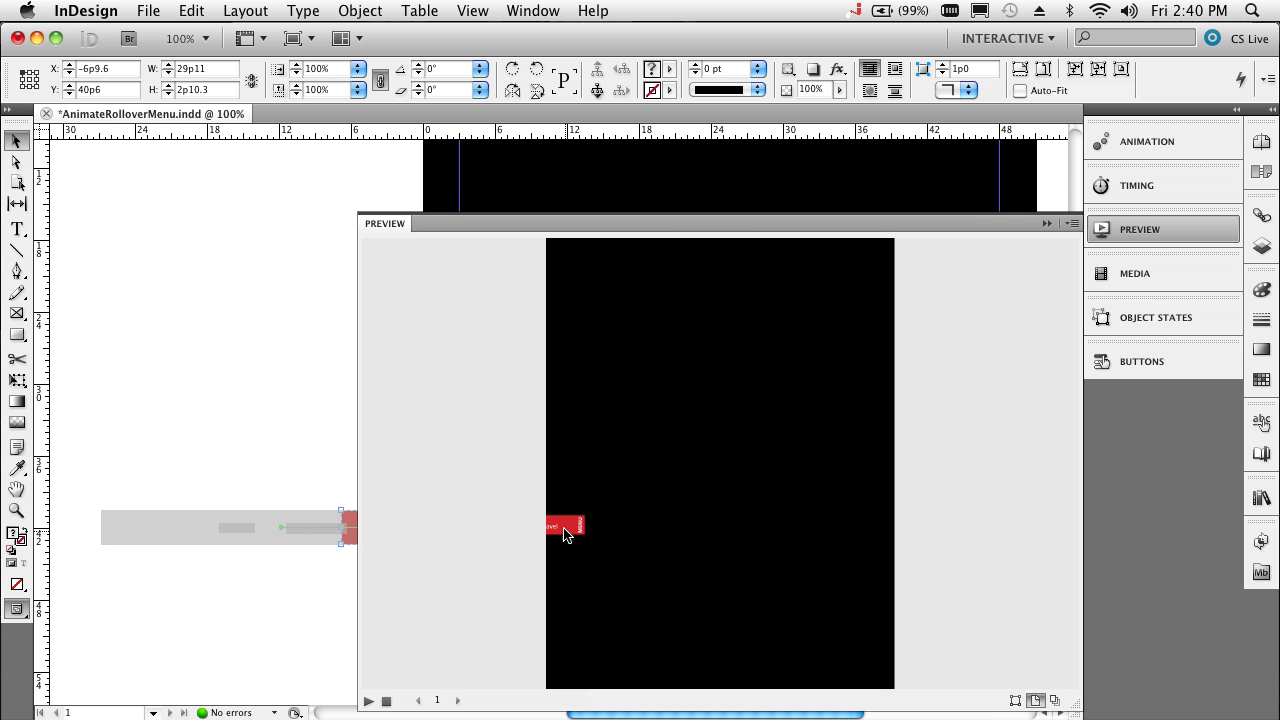